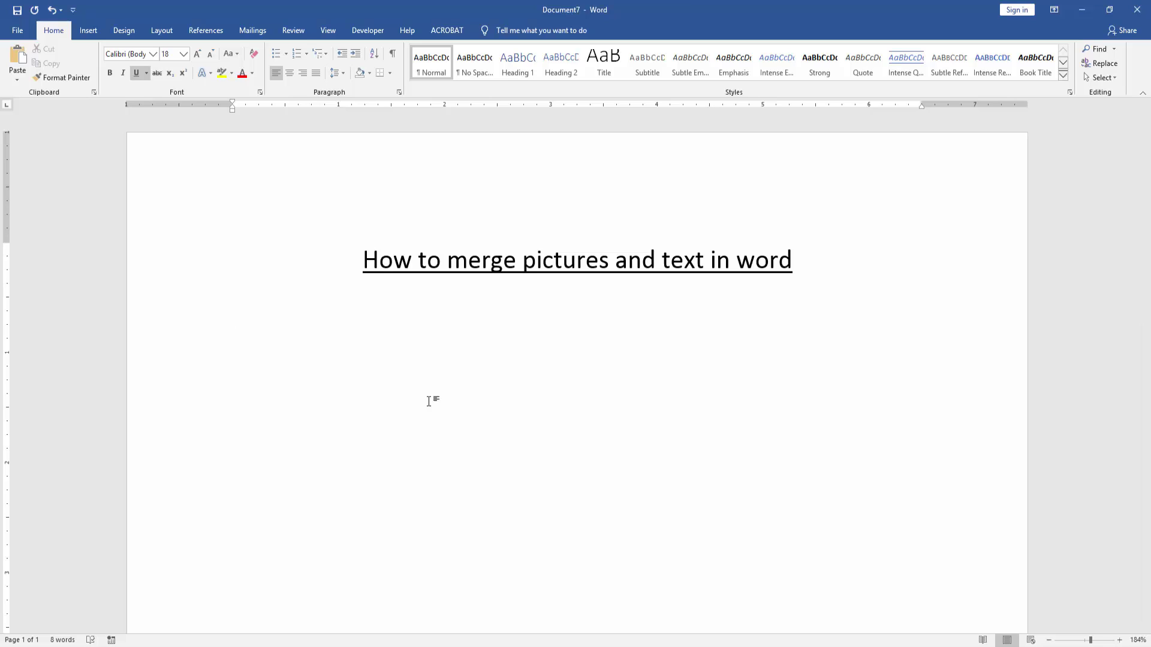
Draw a large rectangle shape below the underlined title.
click(89, 30)
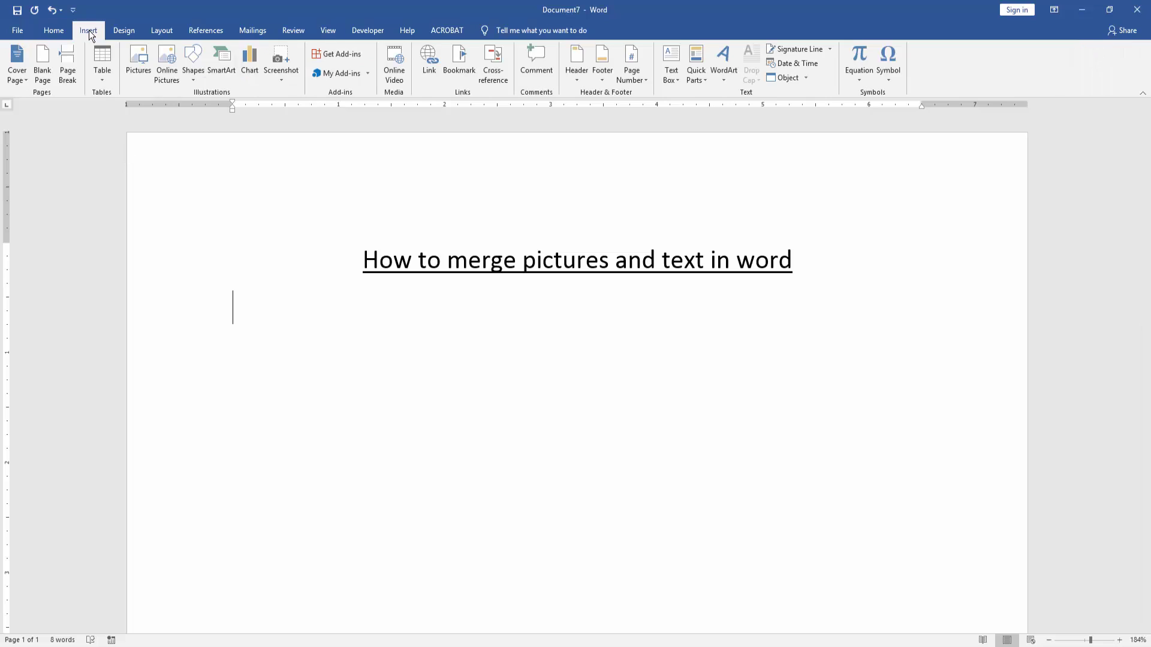
click(195, 70)
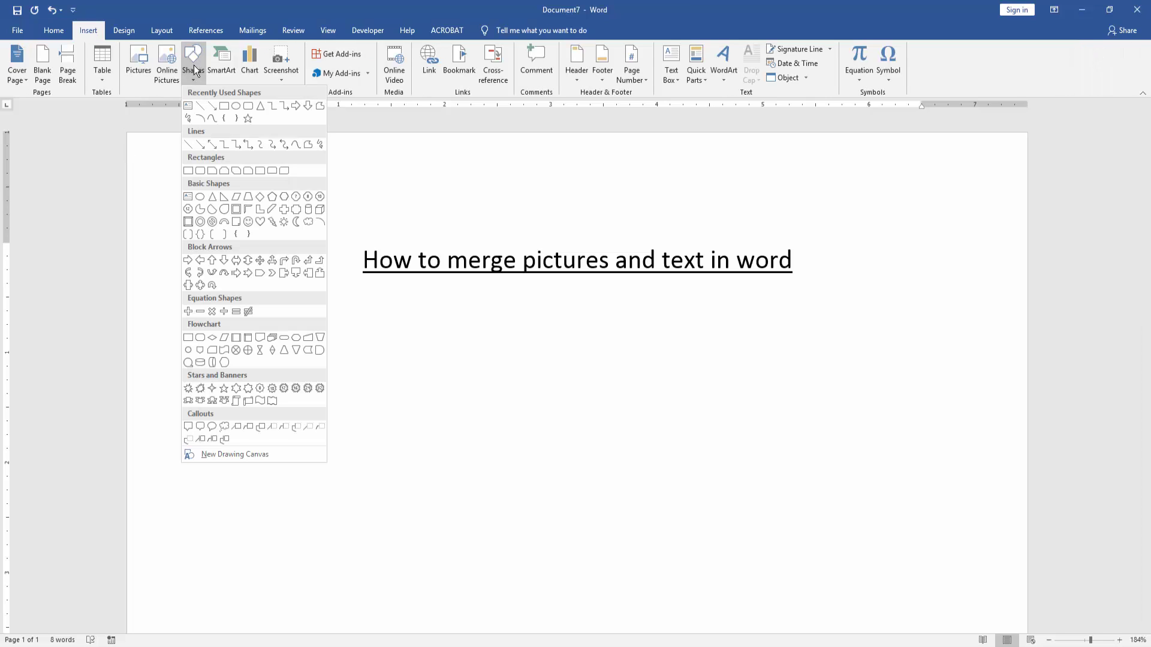
click(222, 111)
mouse_move(339, 334)
mouse_down()
mouse_move(725, 510)
mouse_move(784, 604)
mouse_up()
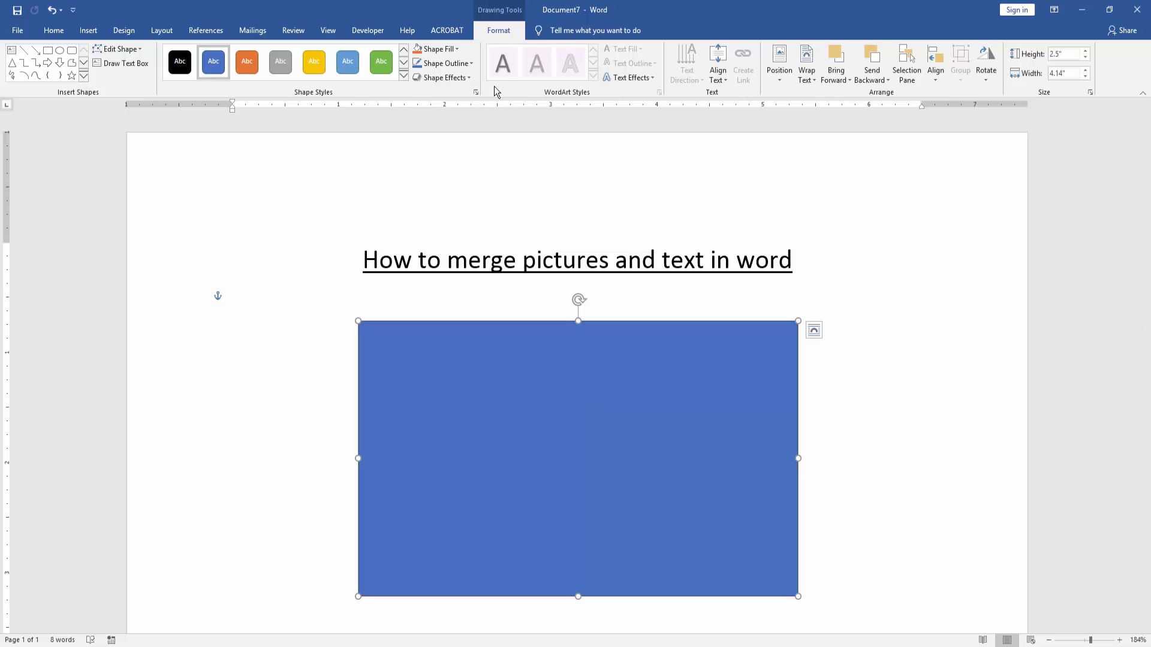
Fill the rectangle with the local seashells-and-starfish photo as its picture fill.
click(455, 49)
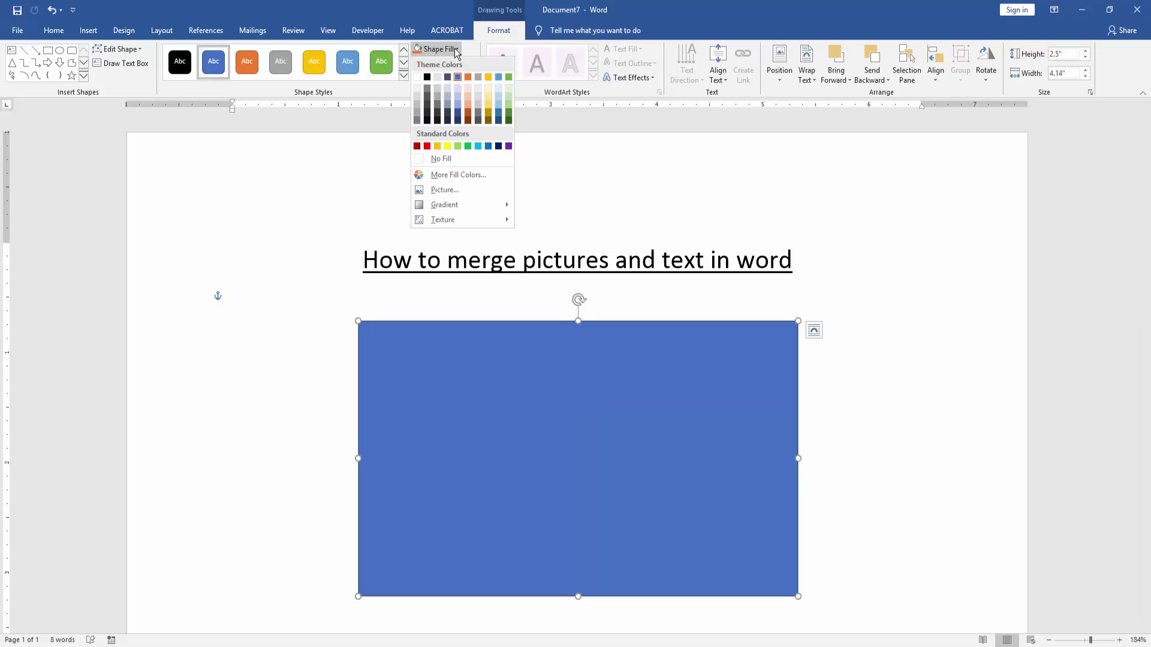
click(465, 191)
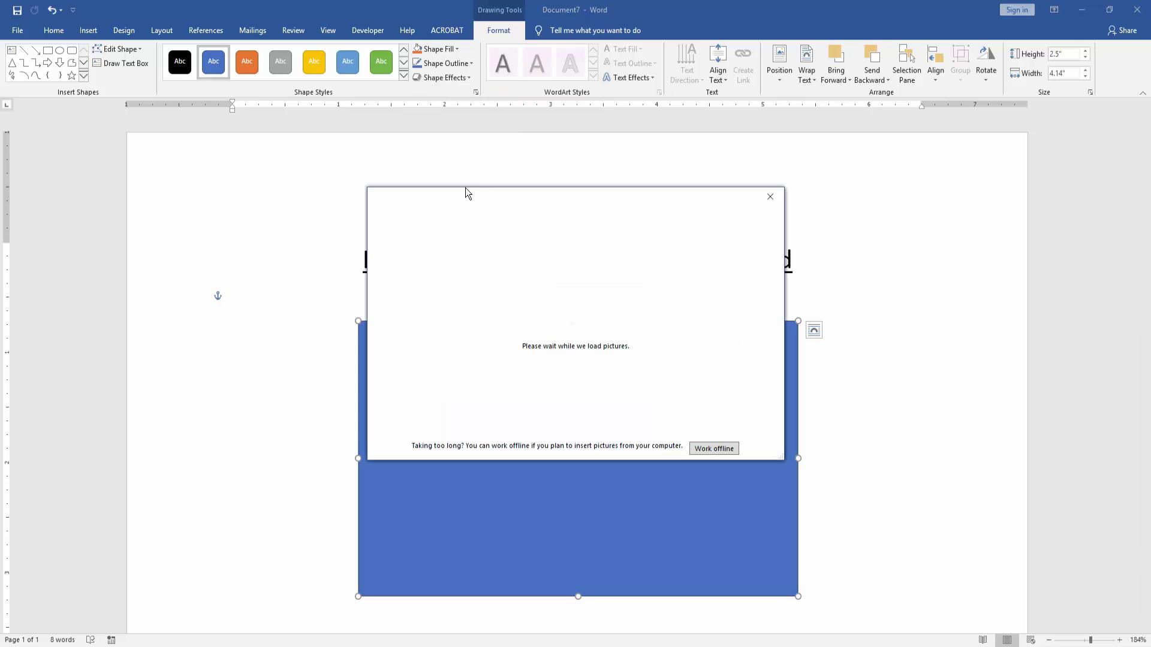
click(539, 262)
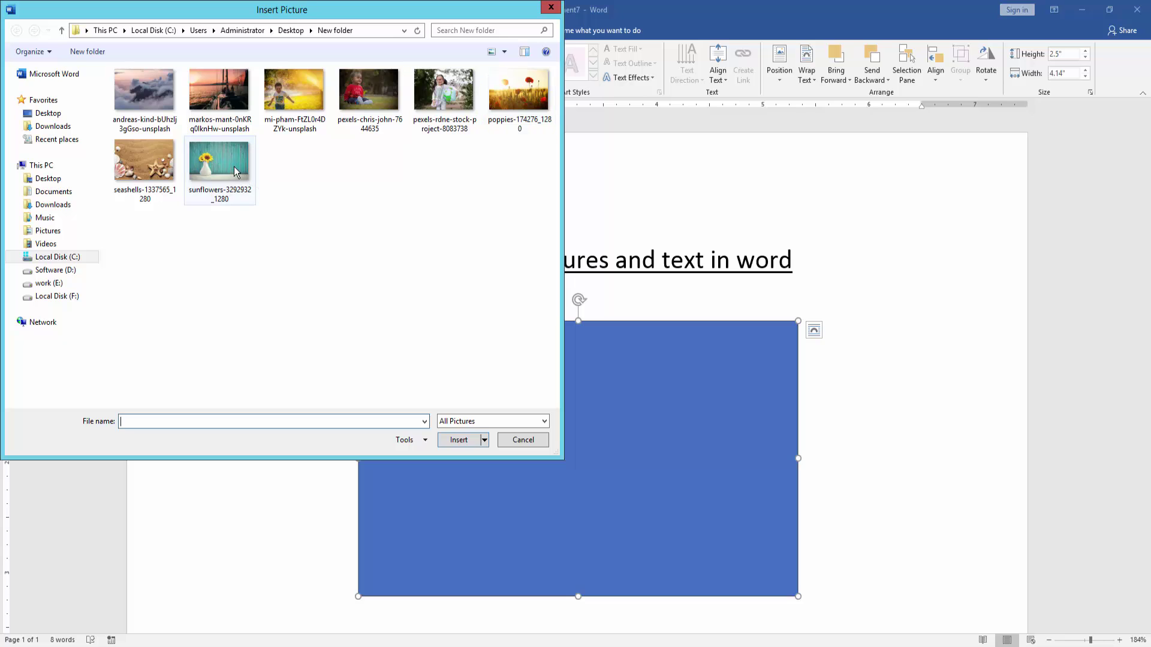
click(155, 171)
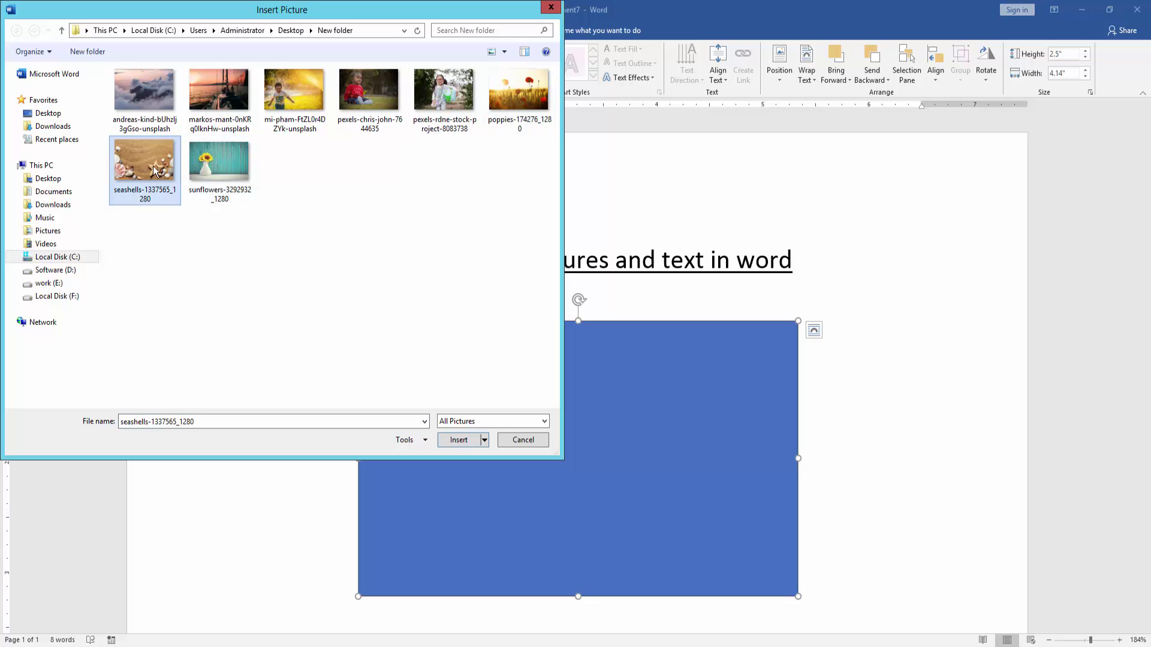
click(459, 440)
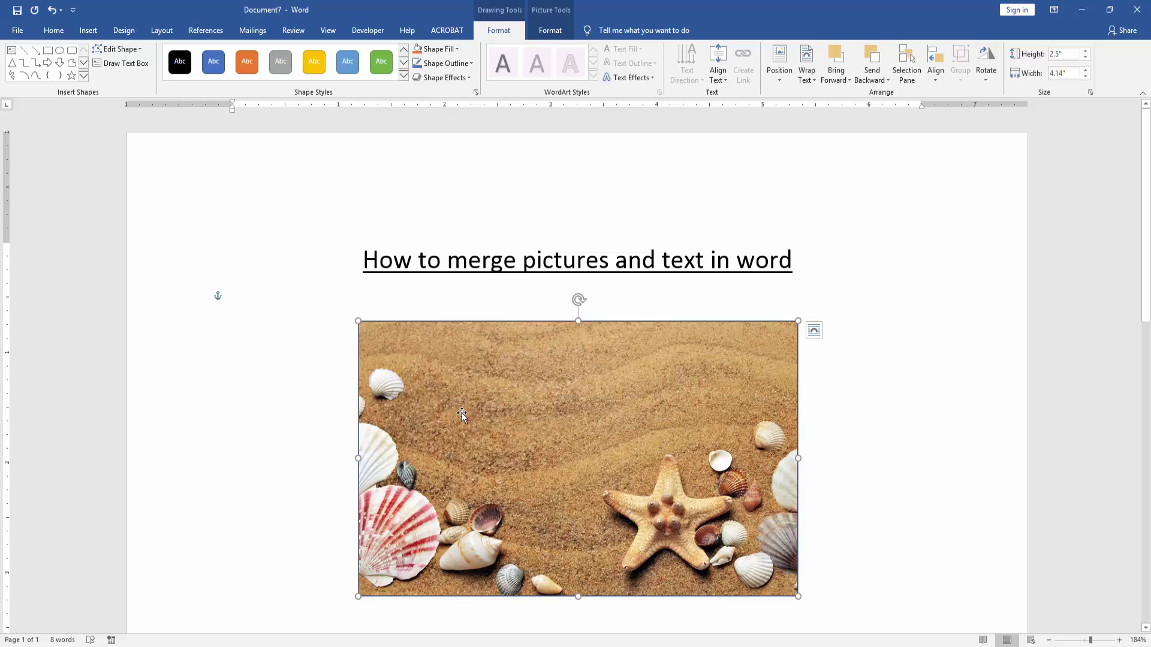
Type 'FGFDGFDGDGDGFDGDGDGGGGDG' inside the picture rectangle and select all of it.
mouse_move(463, 417)
mouse_down()
mouse_move(462, 398)
mouse_move(462, 412)
mouse_up()
text(FGFDGFDGDGDGFDGD)
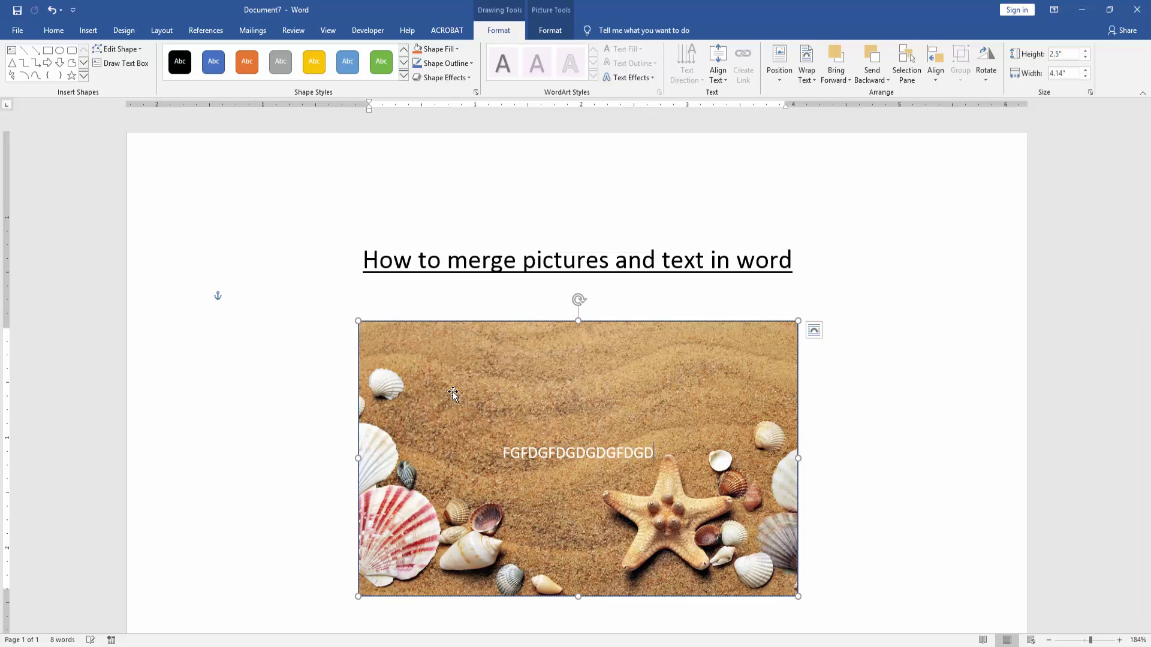
text(GDGGGGDG)
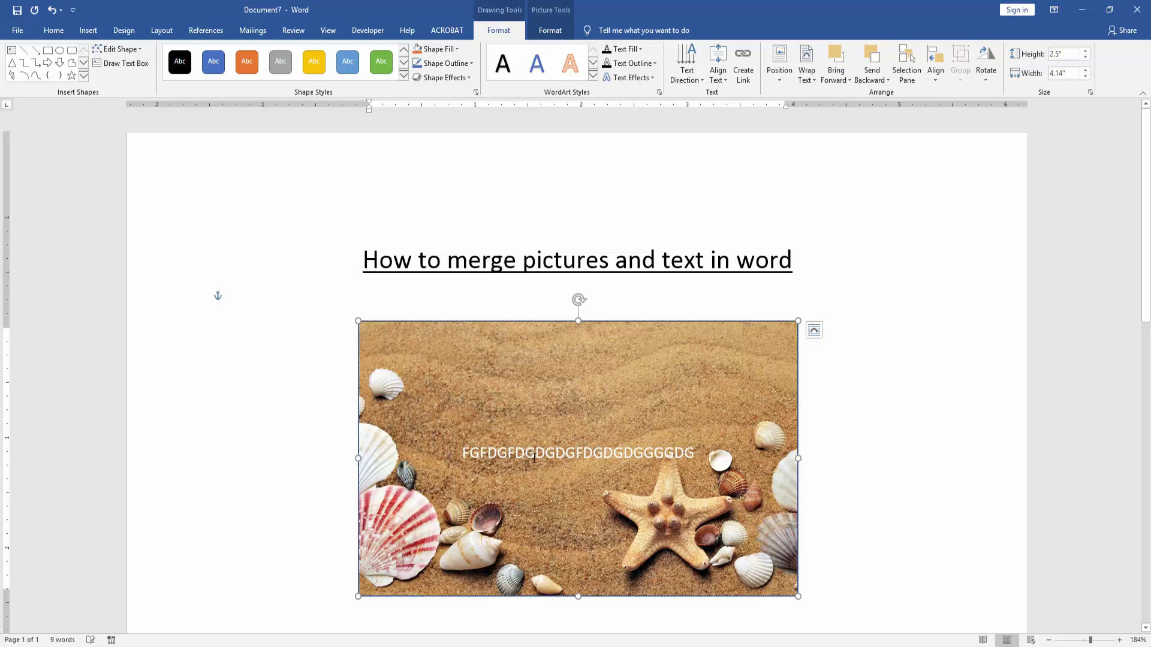
key(ctrl+a)
click(53, 30)
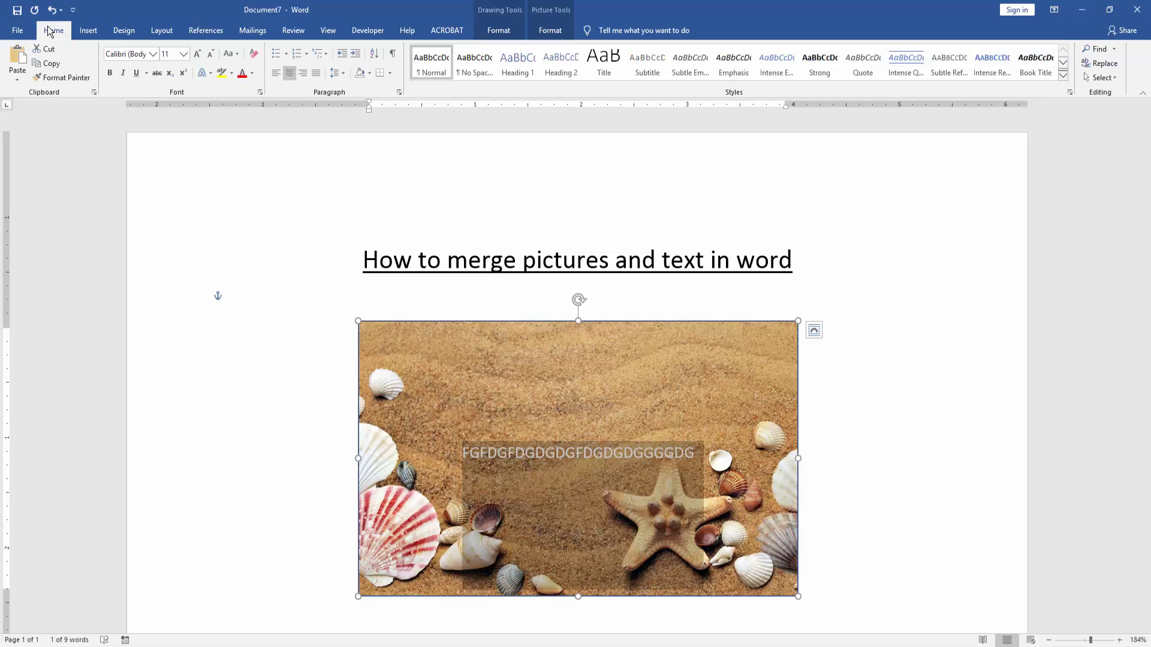
Grow the picture text to 28 pt with bold, italic, underline and strikethrough.
click(200, 52)
click(200, 53)
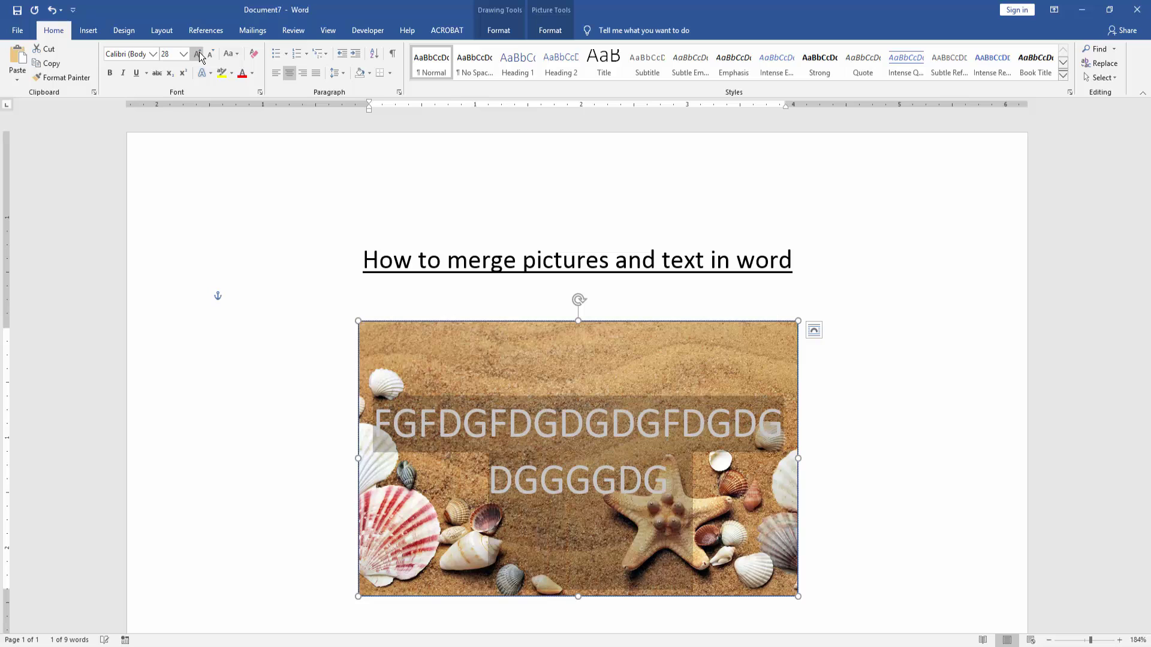
click(110, 72)
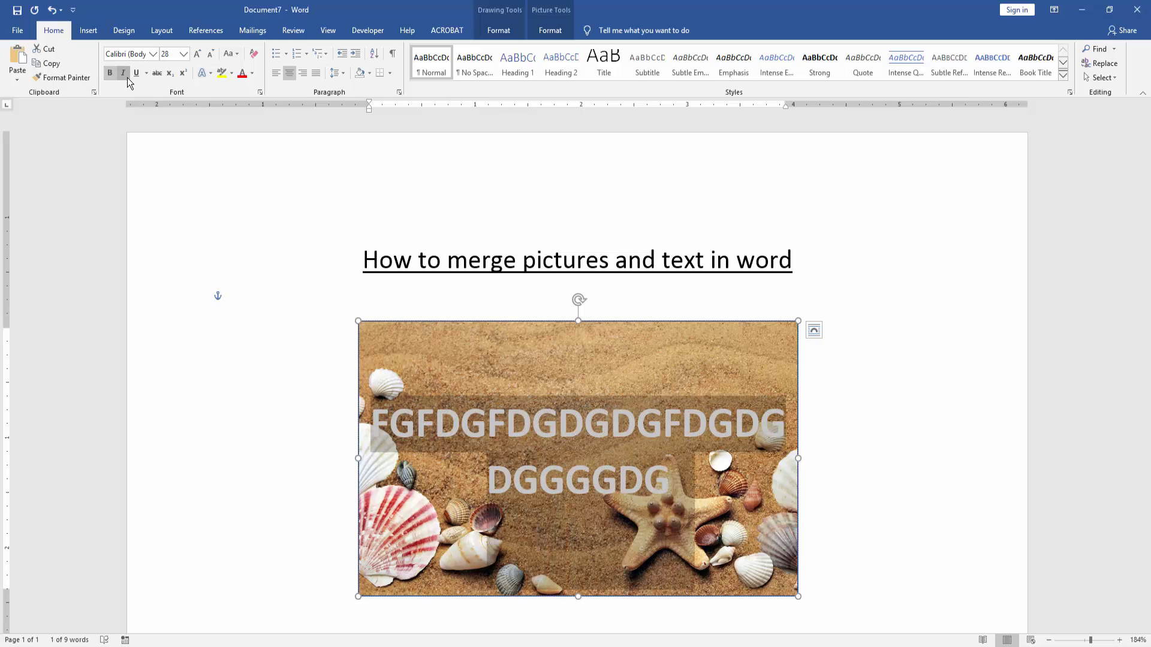
click(125, 75)
click(134, 76)
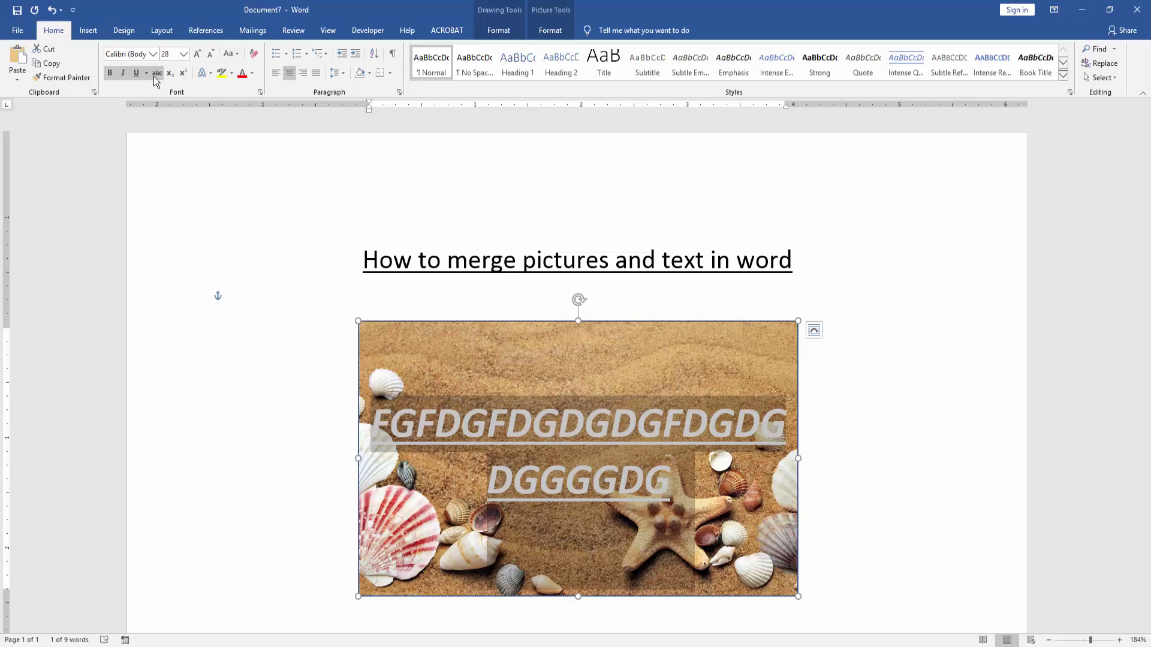
click(155, 76)
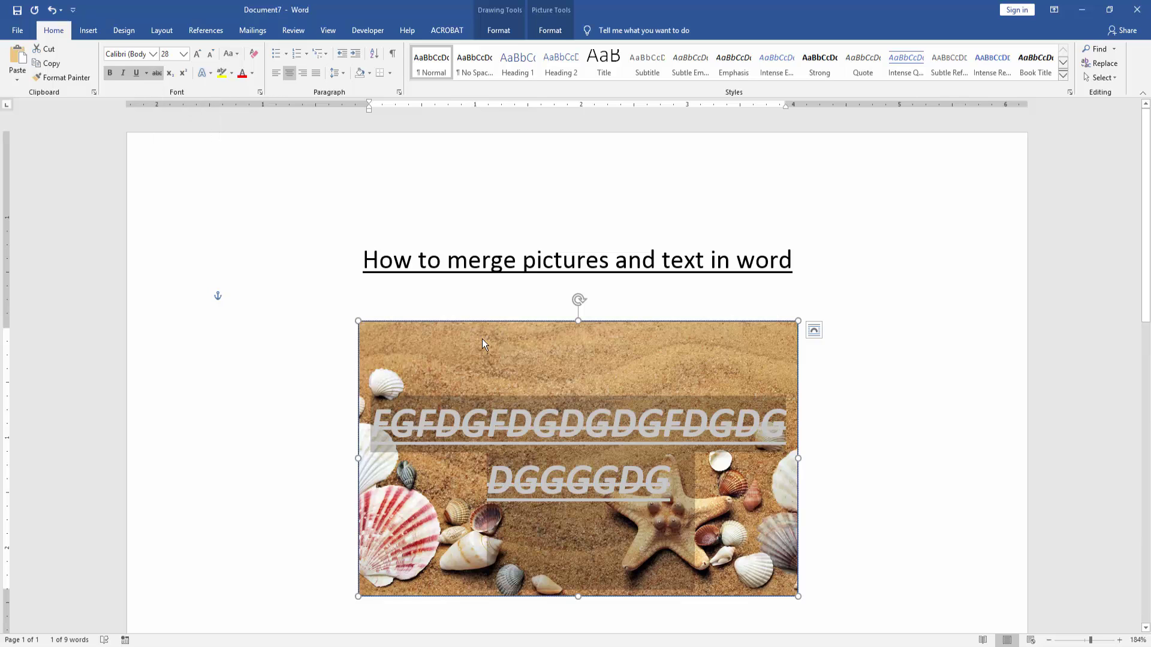
click(512, 394)
click(477, 287)
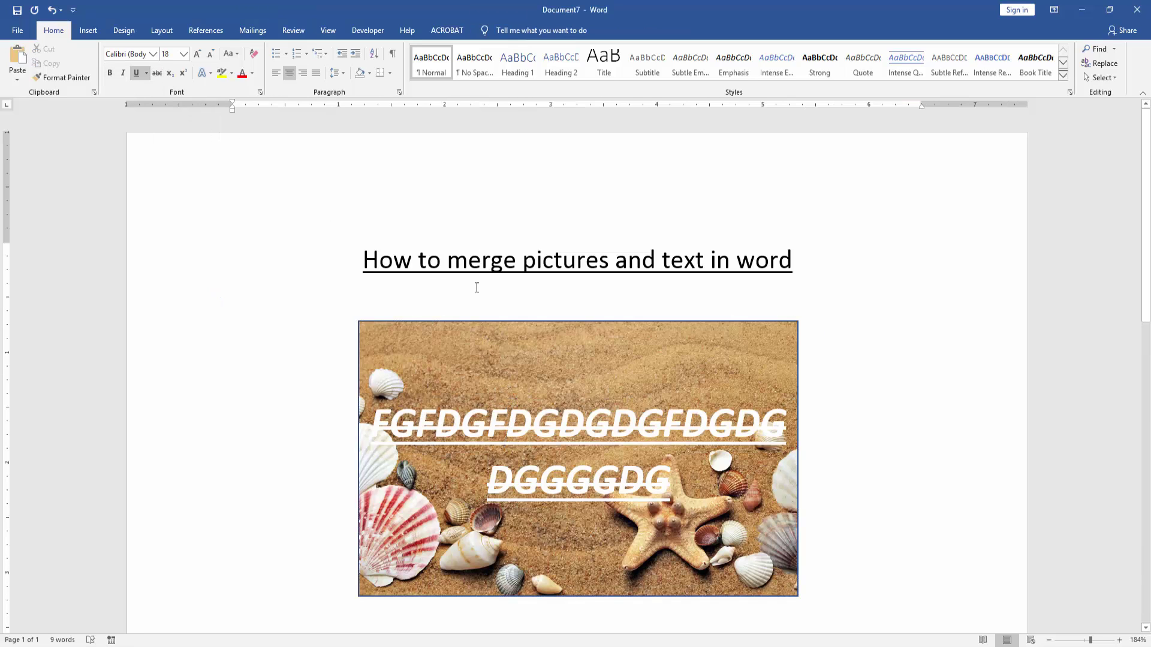